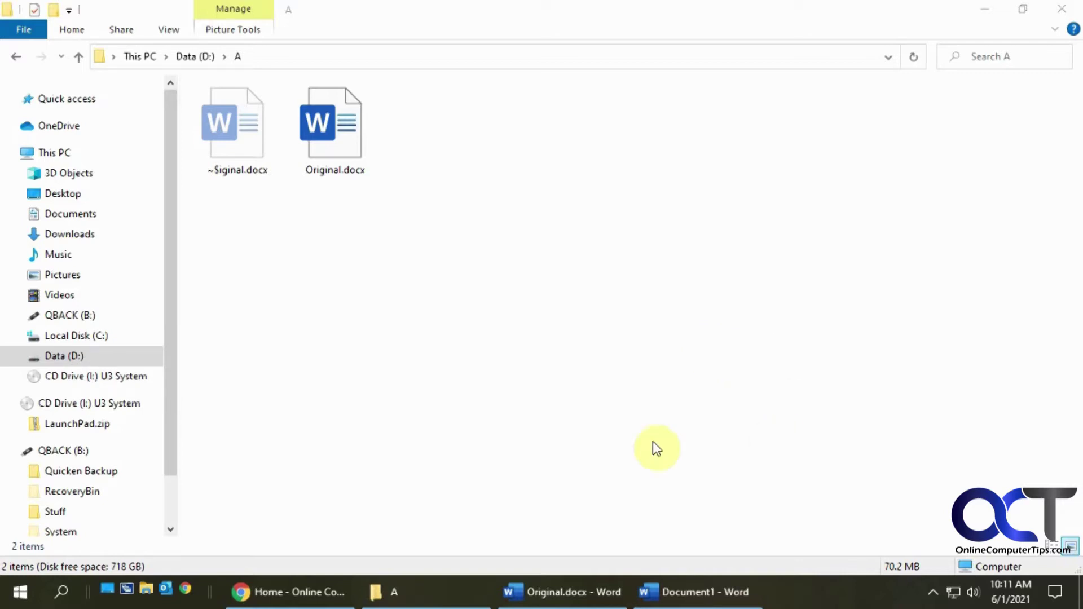
# - Check that Original.docx in folder A is 70.2 MB, then switch to Word's Document1
pyautogui.click(341, 143)
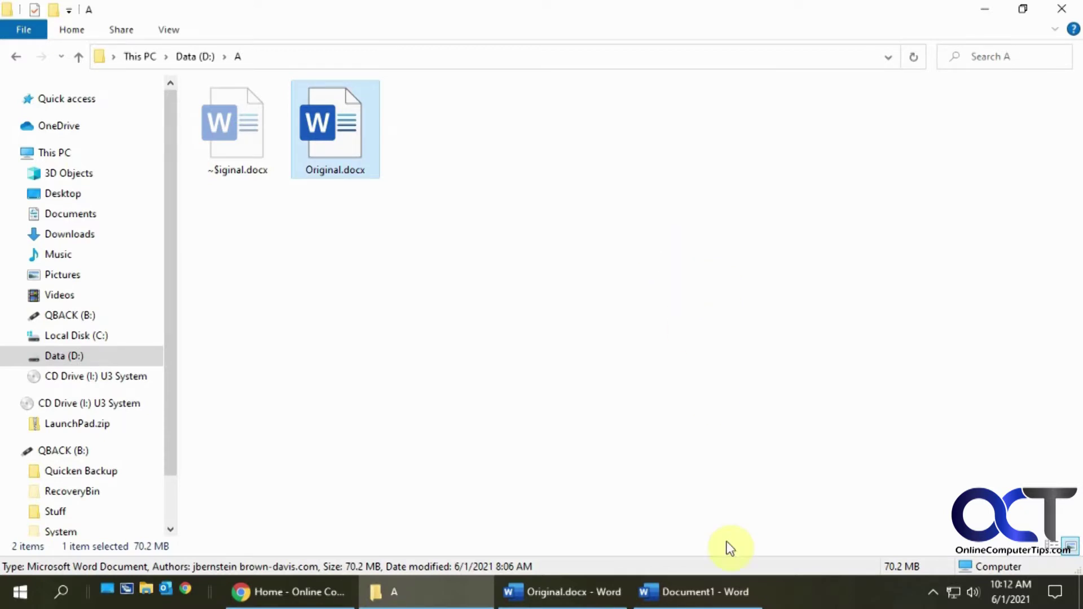
pyautogui.click(723, 601)
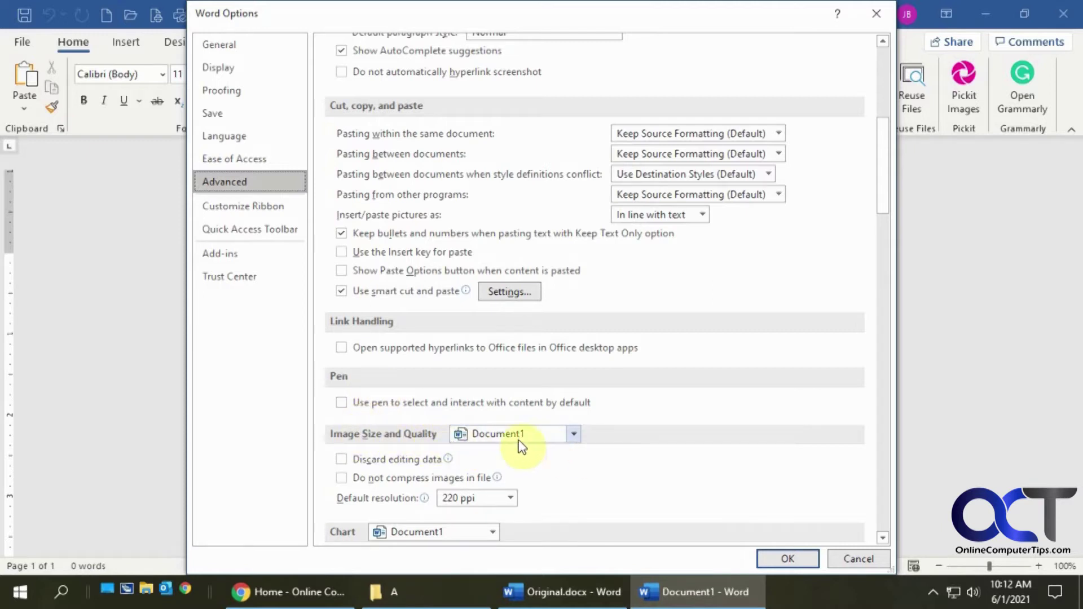
# - Keep Word's default picture resolution at 220 ppi and close Word Options
pyautogui.click(511, 498)
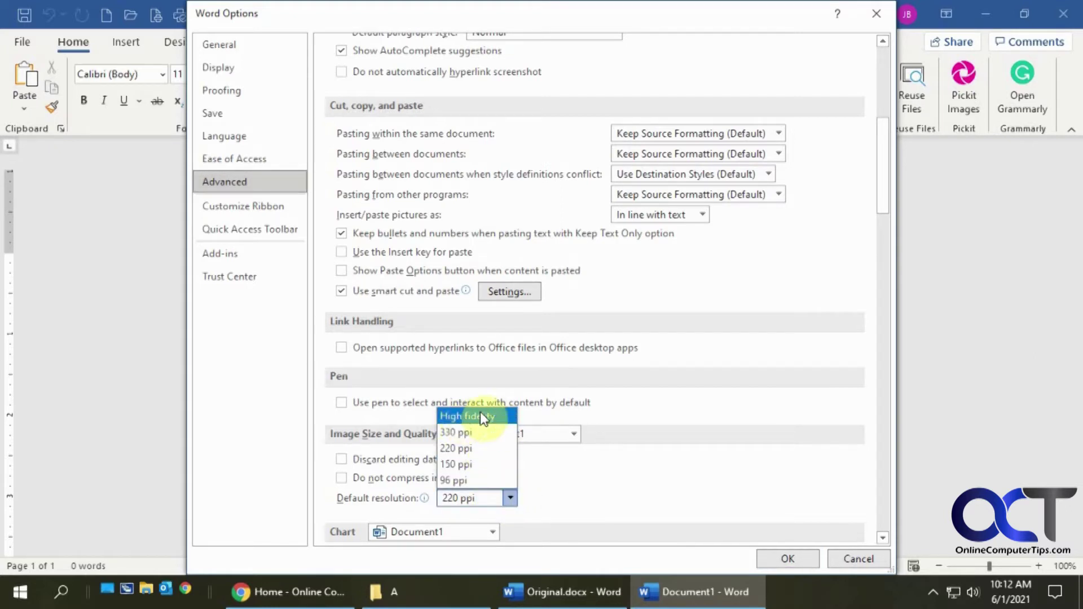
pyautogui.click(661, 431)
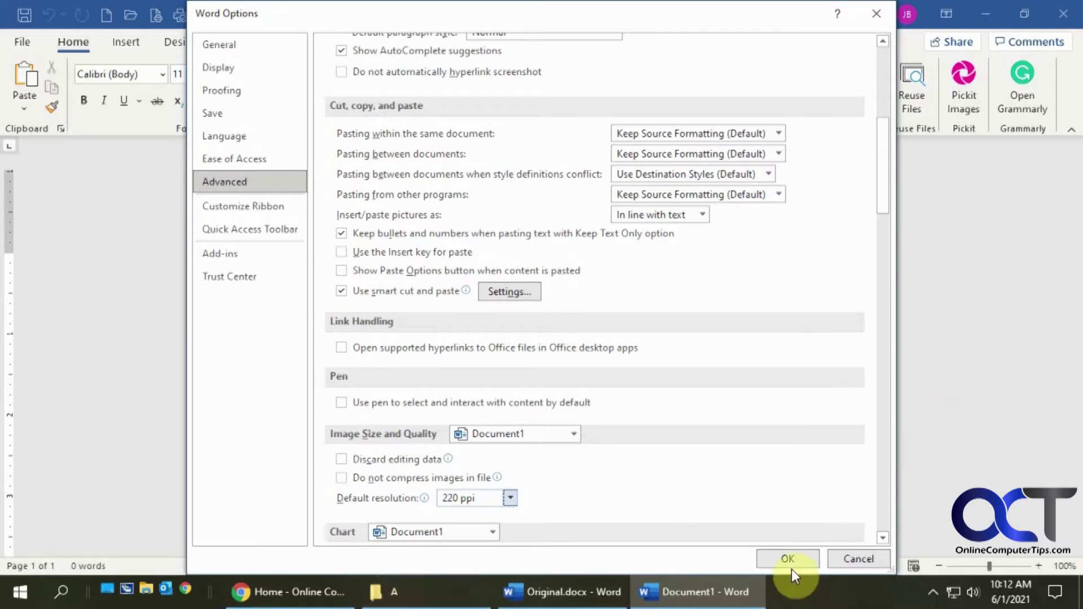
pyautogui.click(858, 557)
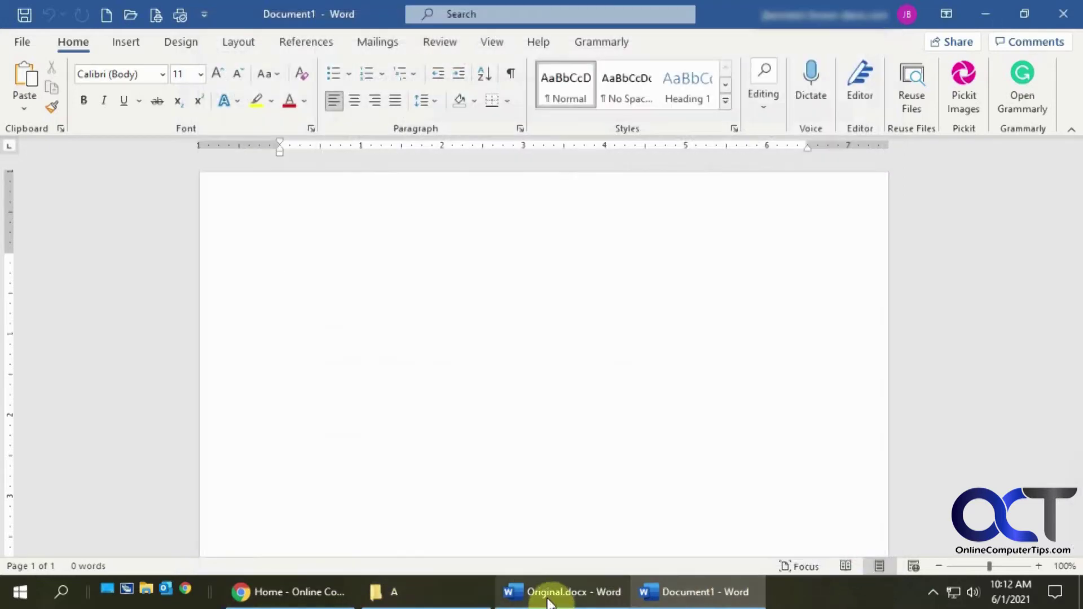
# - In Original.docx, clear 'Apply only to this picture' in Compress Pictures, then cancel
pyautogui.click(551, 593)
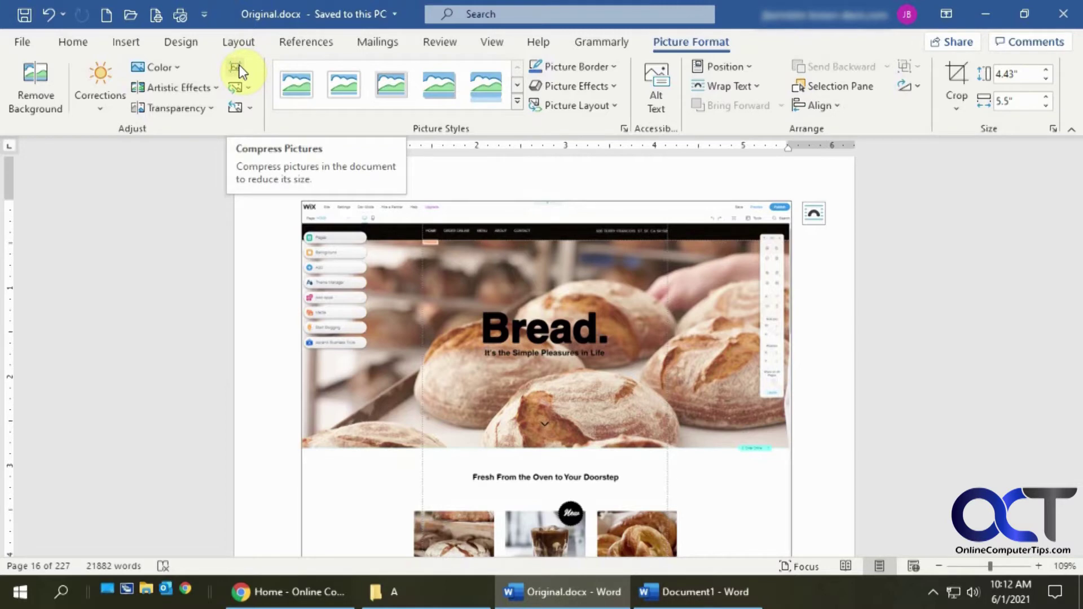
pyautogui.click(236, 69)
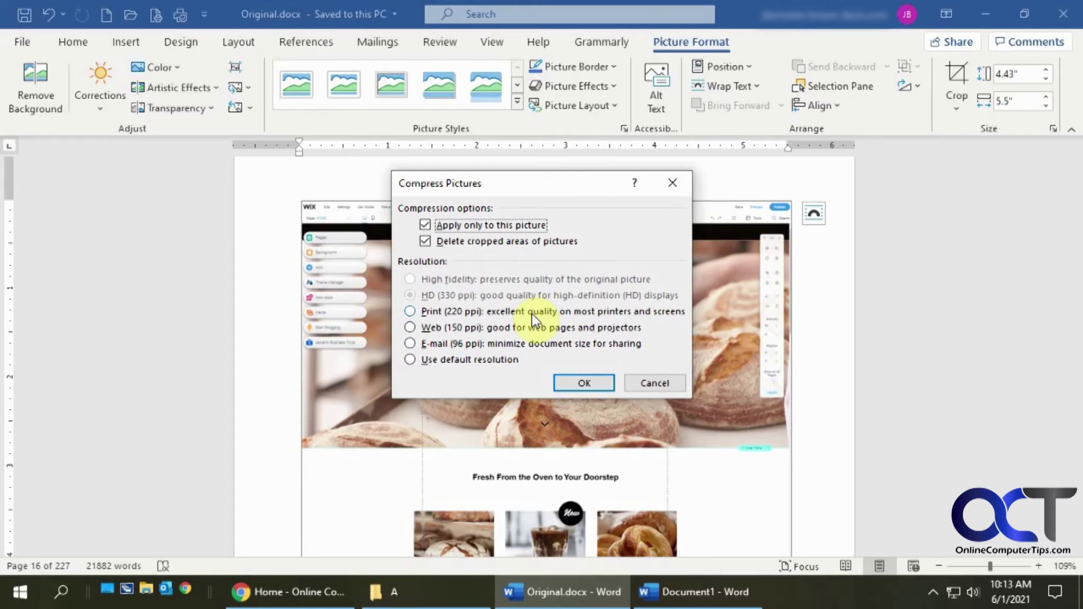
pyautogui.click(524, 226)
pyautogui.click(658, 382)
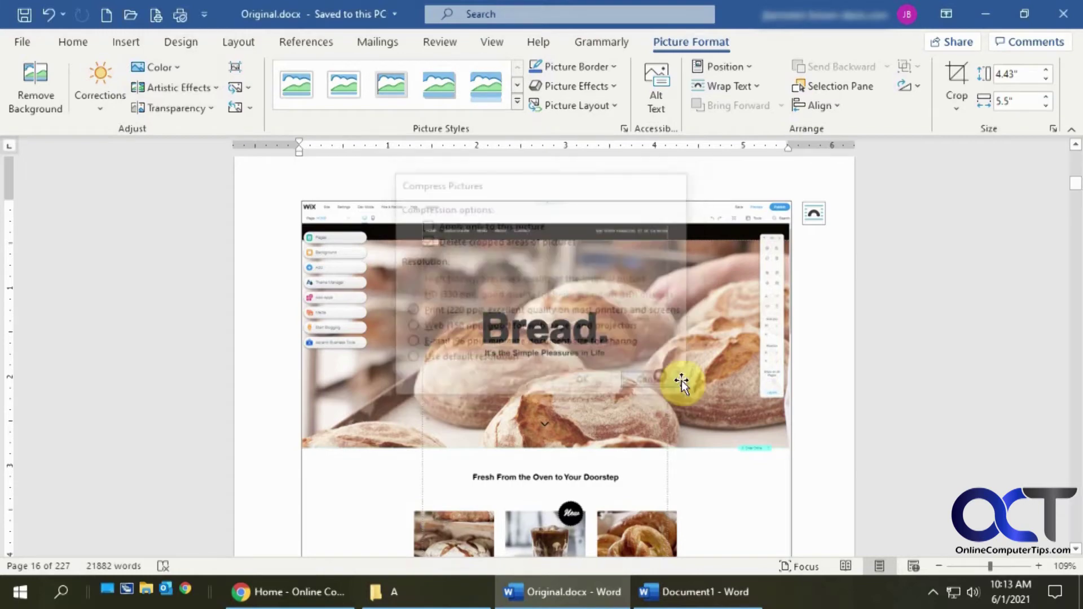
pyautogui.scroll(15, 906, 410)
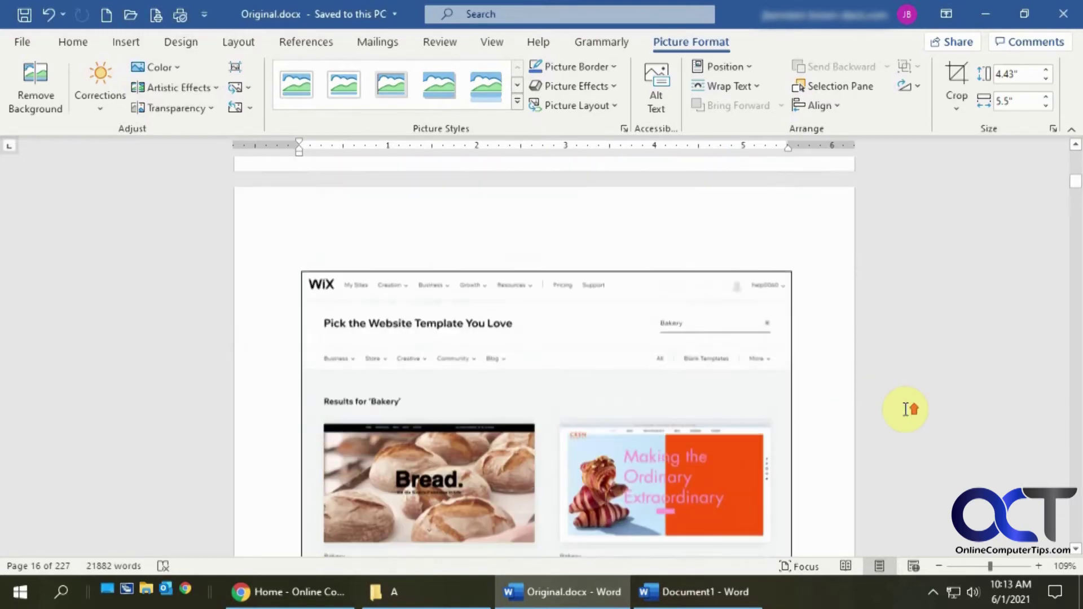
pyautogui.scroll(15, 906, 409)
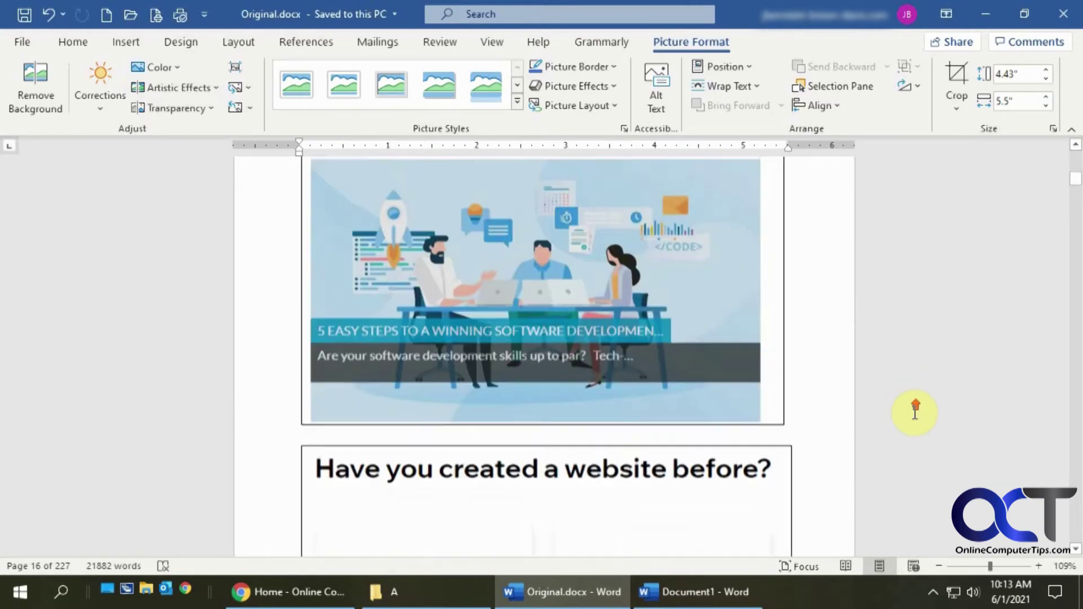
pyautogui.click(709, 443)
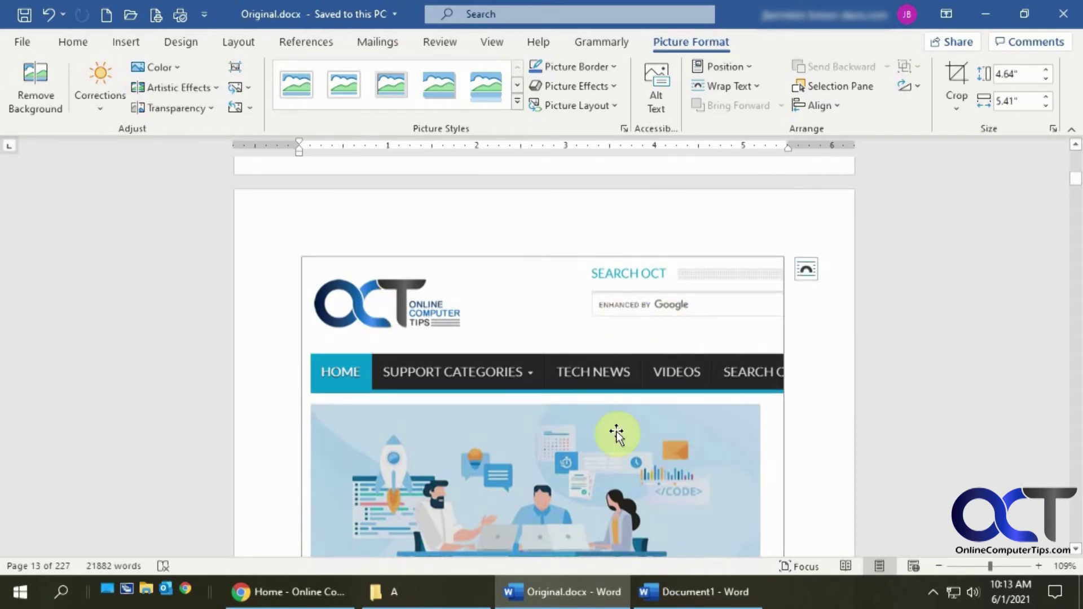
pyautogui.click(958, 75)
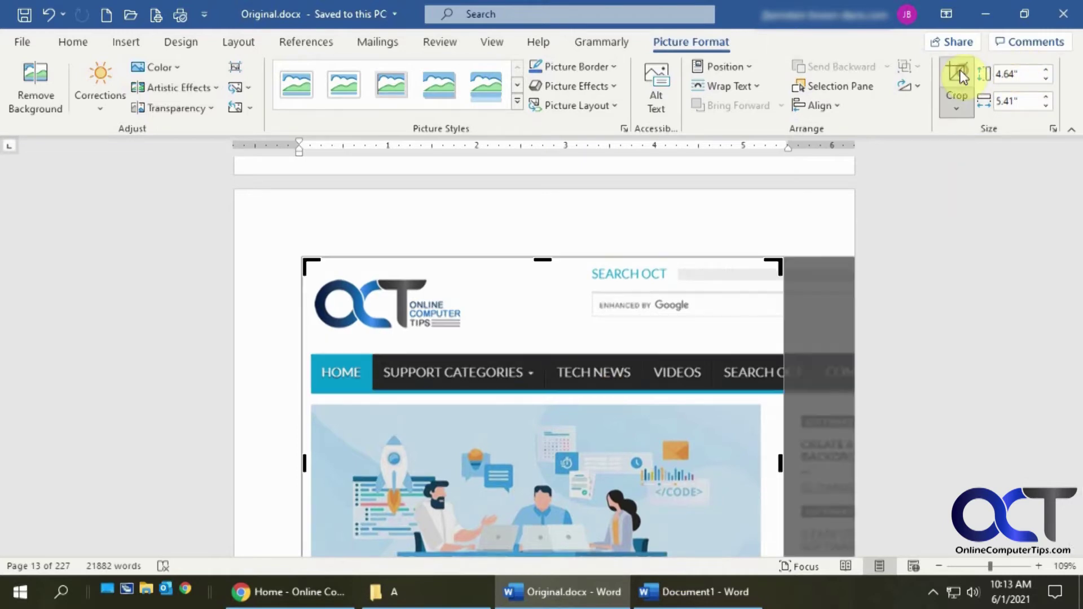
pyautogui.scroll(-5, 765, 426)
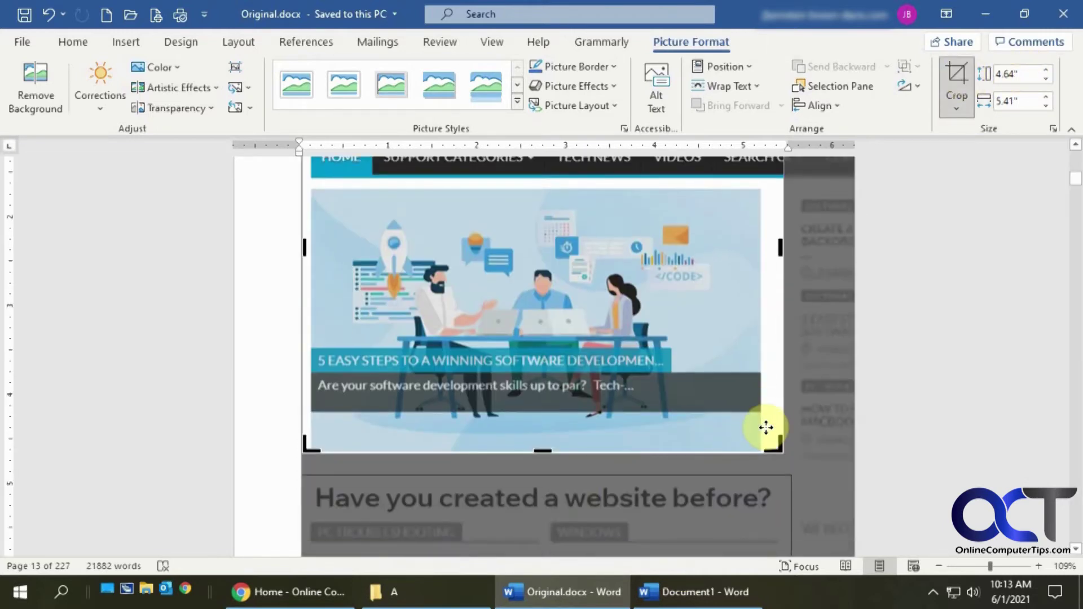
pyautogui.scroll(3, 766, 427)
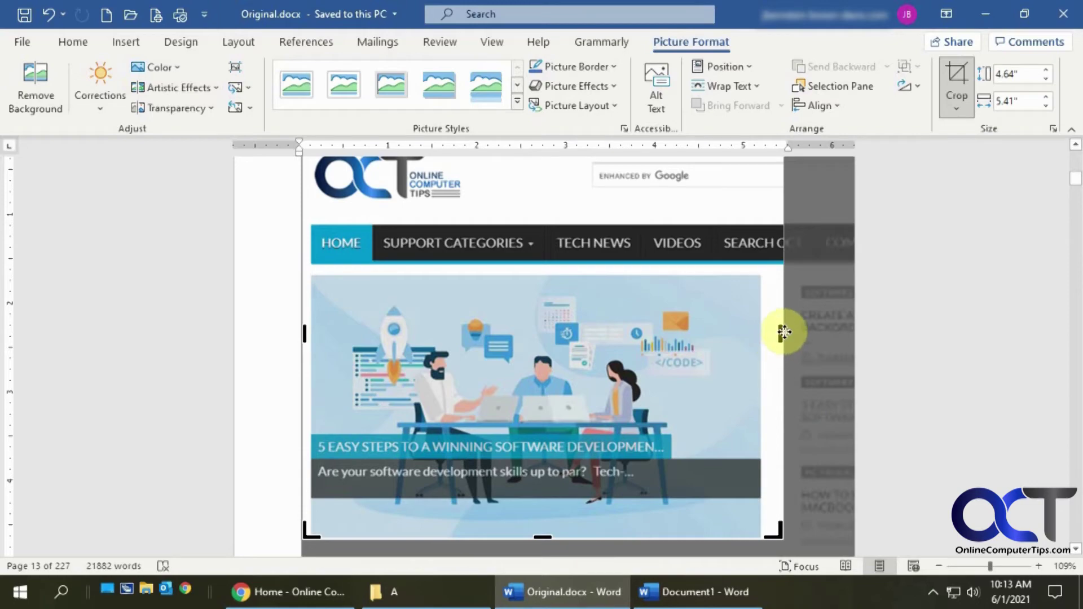
pyautogui.click(941, 102)
pyautogui.scroll(-12, 866, 380)
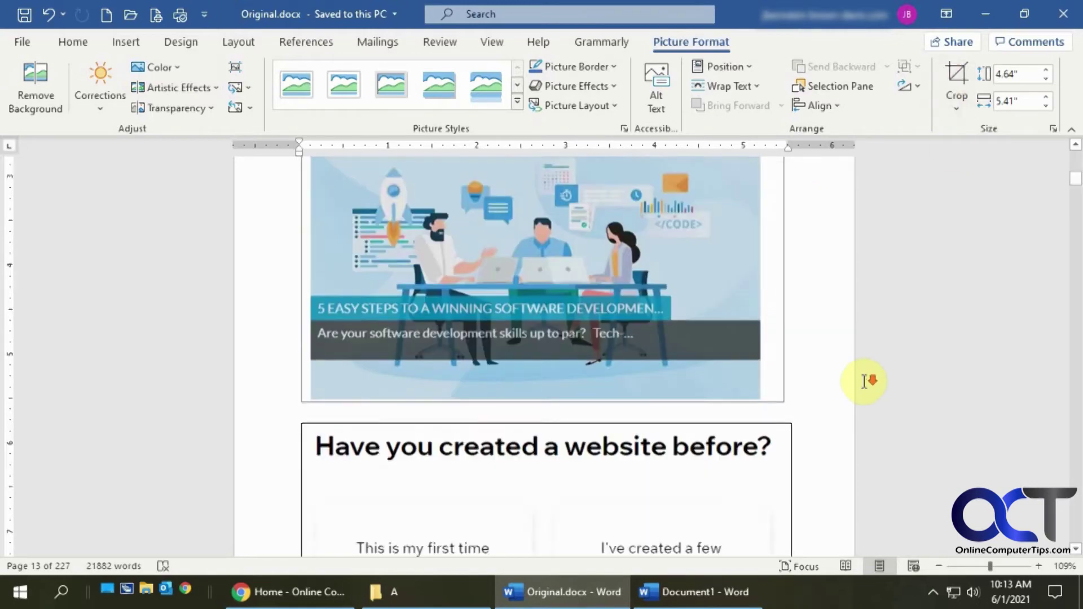
pyautogui.scroll(-15, 864, 382)
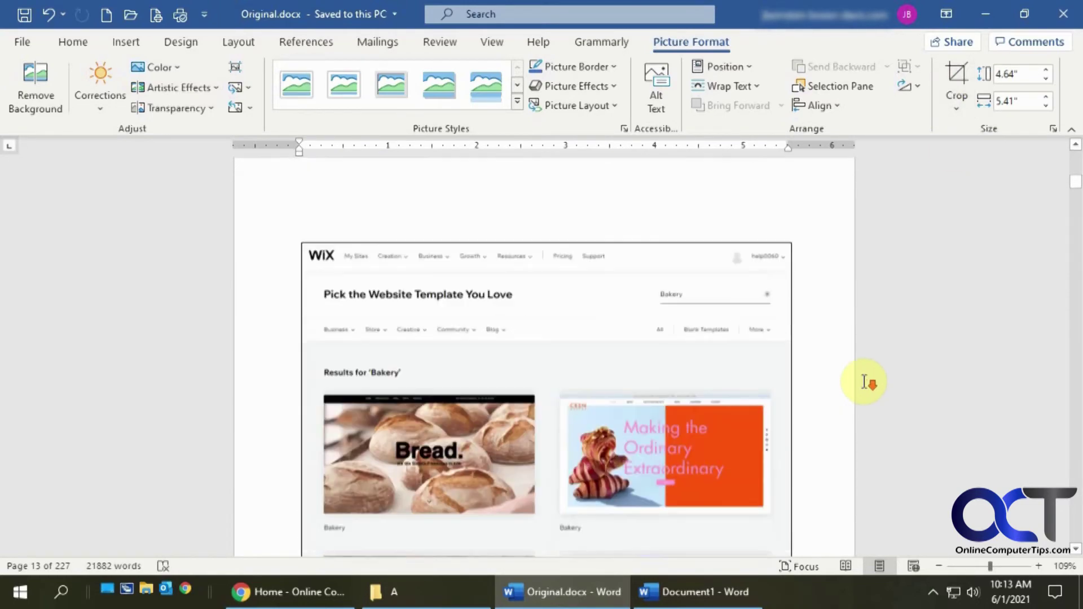
pyautogui.scroll(-10, 606, 454)
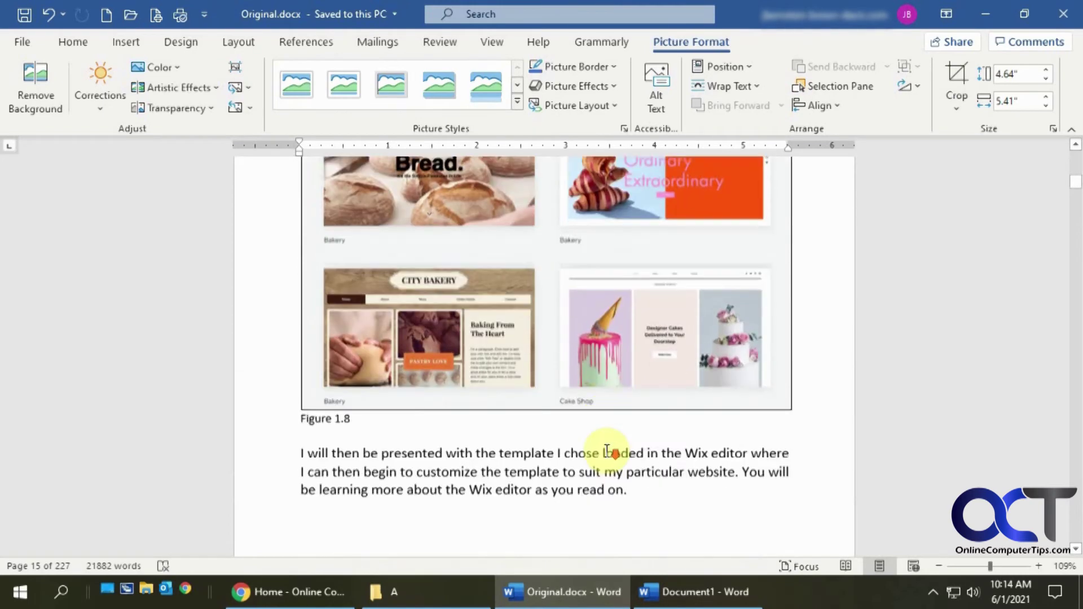
pyautogui.click(581, 321)
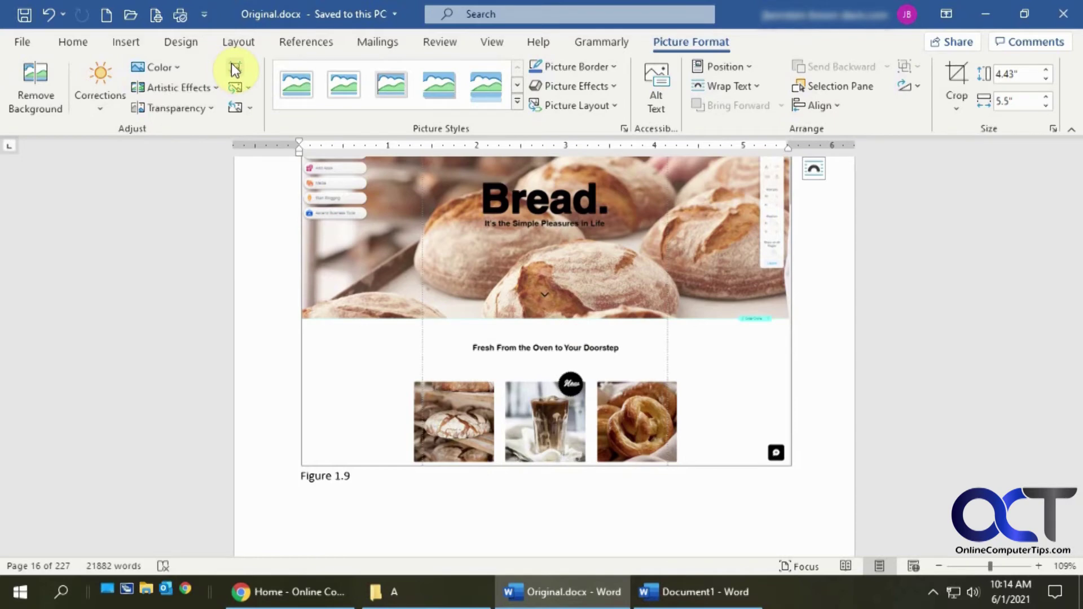
# - Compress all pictures in Original.docx to E-mail (96 ppi), not just the selected one
pyautogui.click(234, 67)
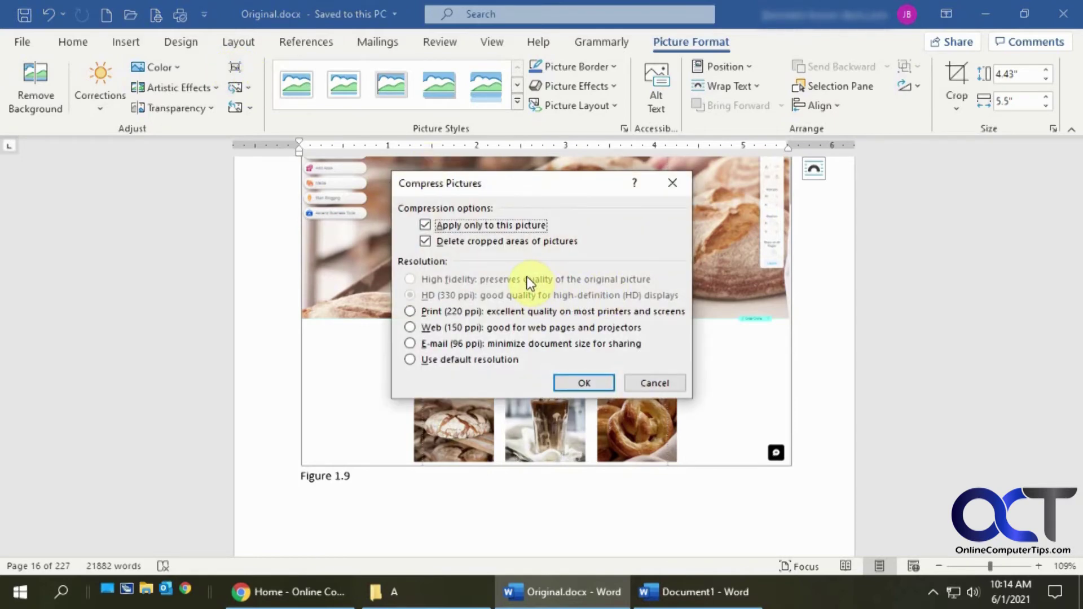
pyautogui.click(510, 226)
pyautogui.click(411, 329)
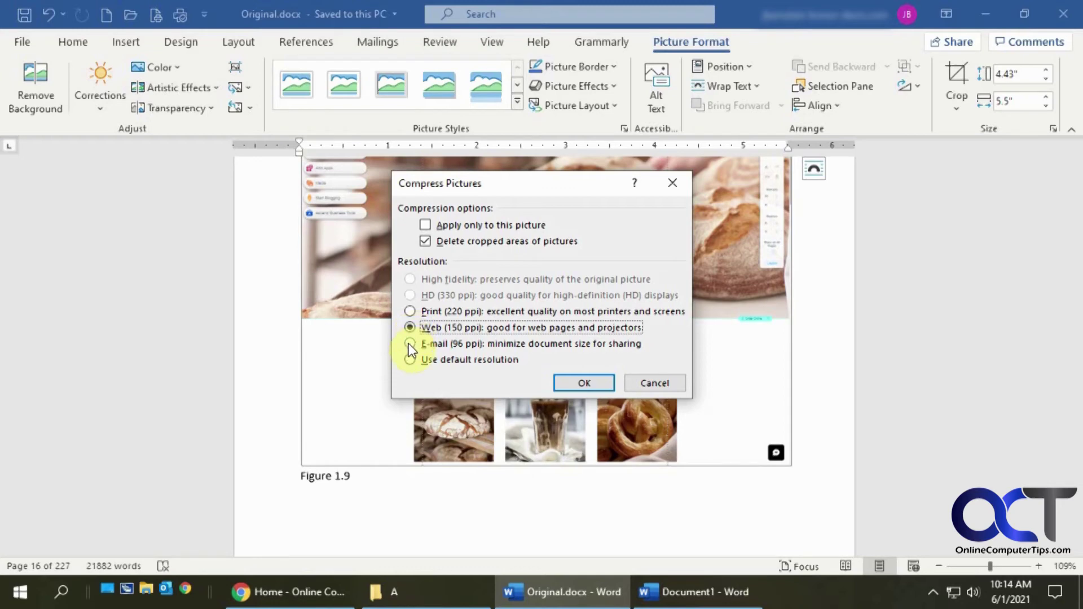
pyautogui.click(410, 344)
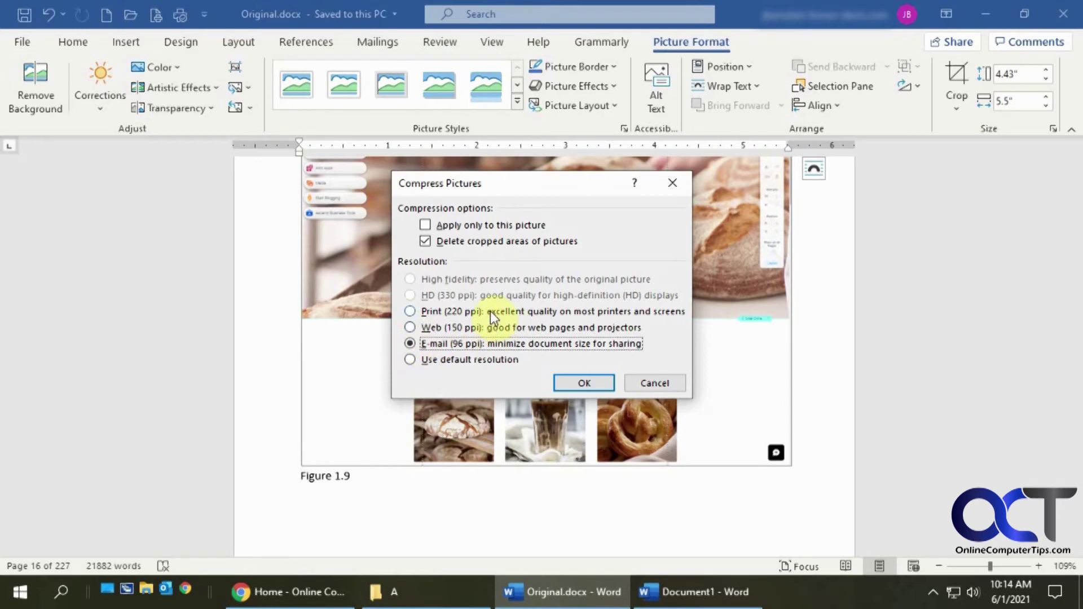
pyautogui.click(578, 384)
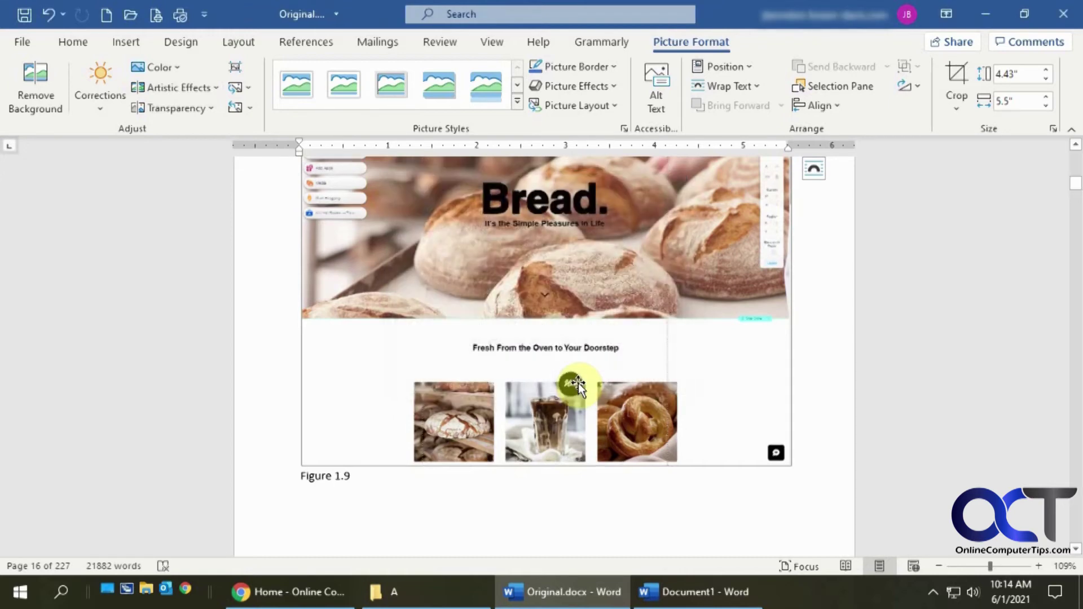
# - Save the compressed Original.docx in Word
pyautogui.click(451, 596)
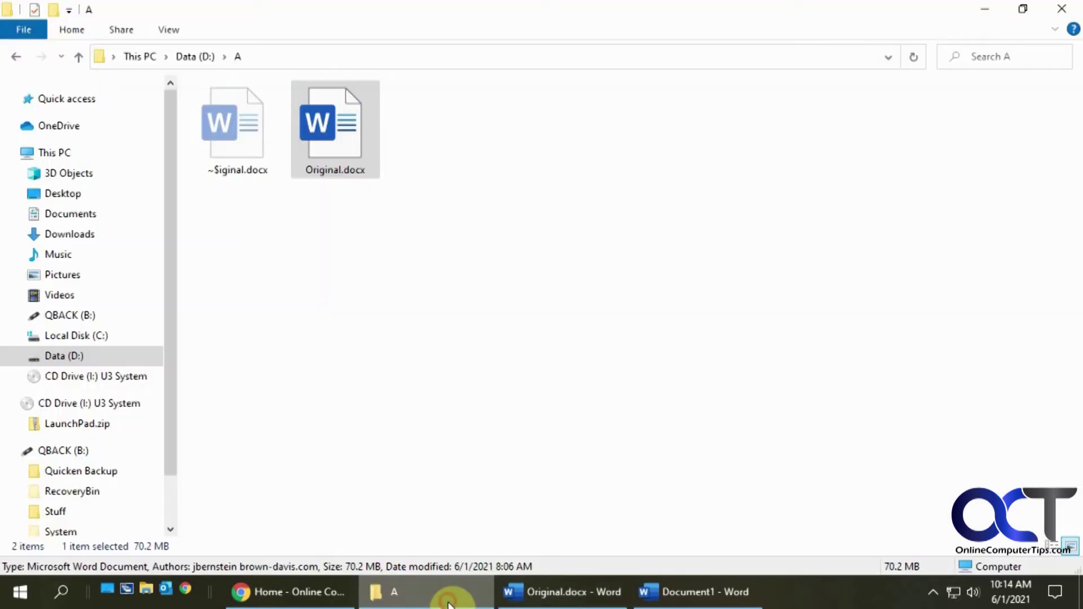
pyautogui.click(449, 603)
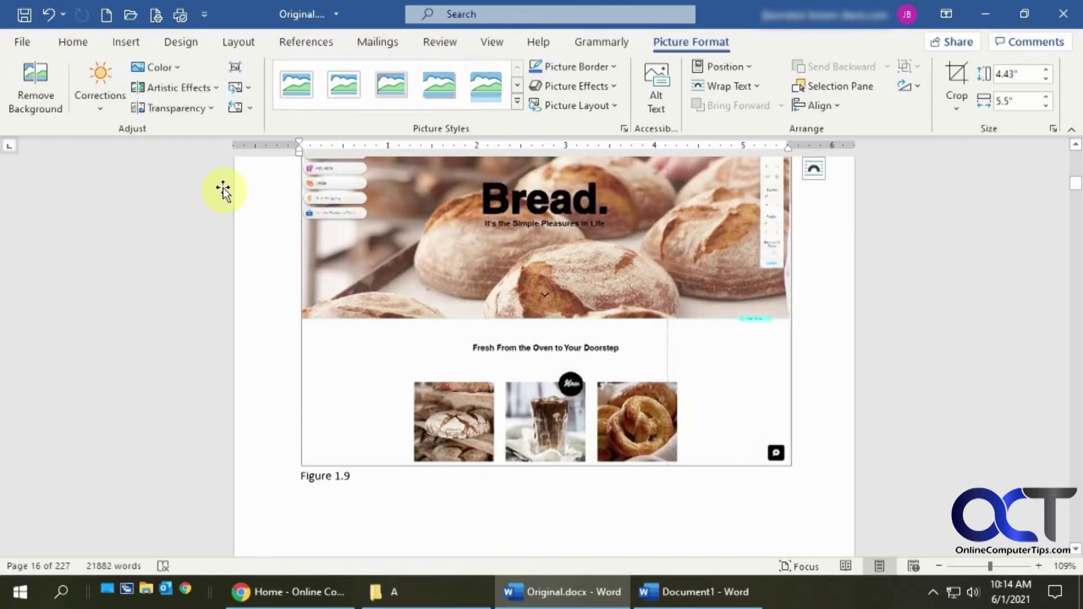
pyautogui.click(25, 17)
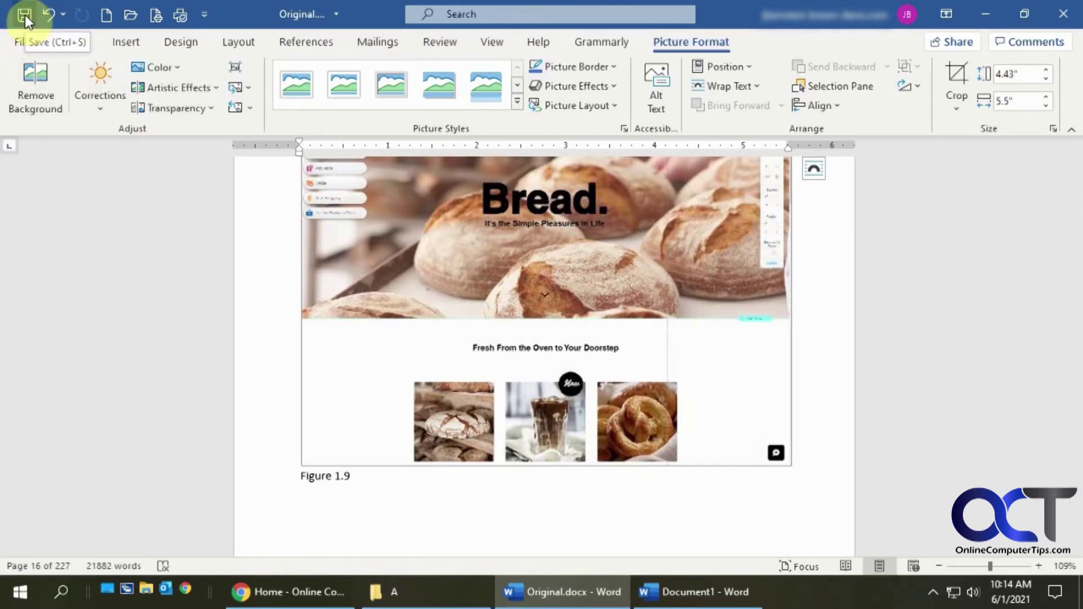
pyautogui.click(25, 15)
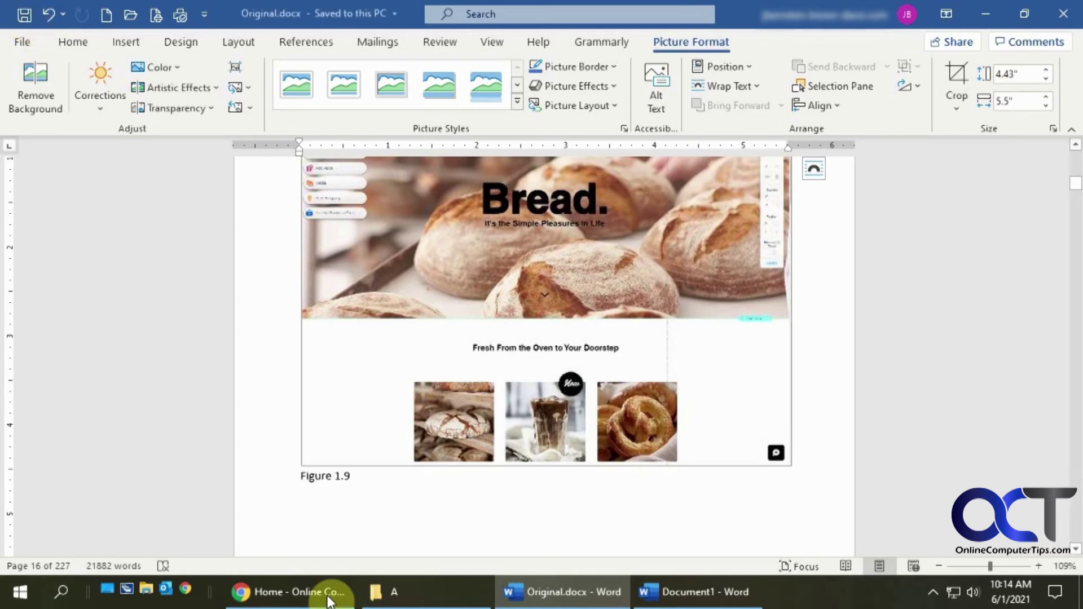
# - Confirm in folder A that Original.docx is now 13.2 MB, then return to Word
pyautogui.click(417, 596)
pyautogui.click(599, 380)
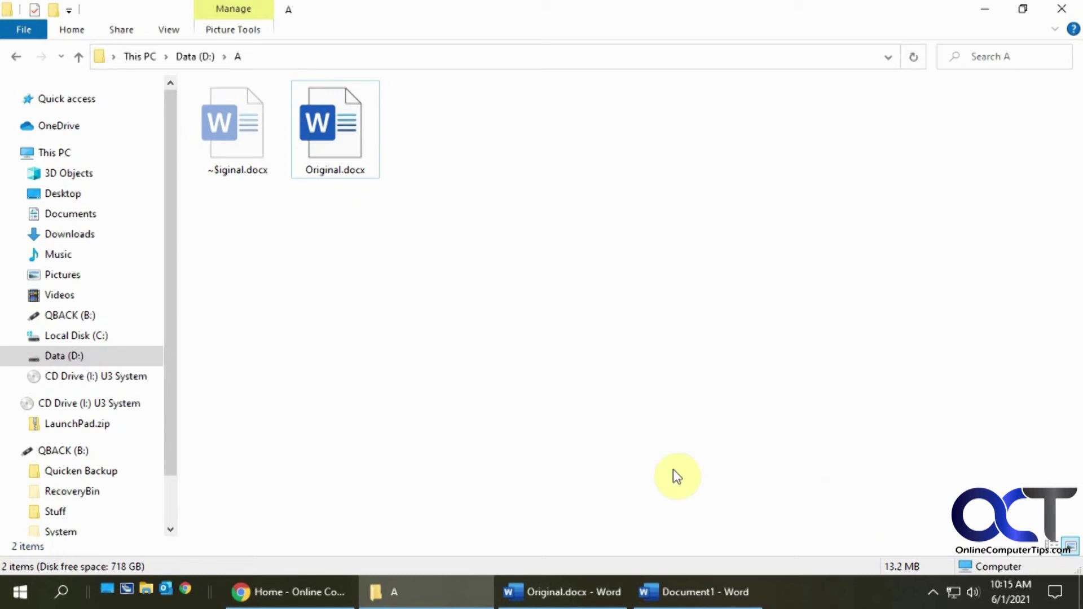
pyautogui.click(584, 592)
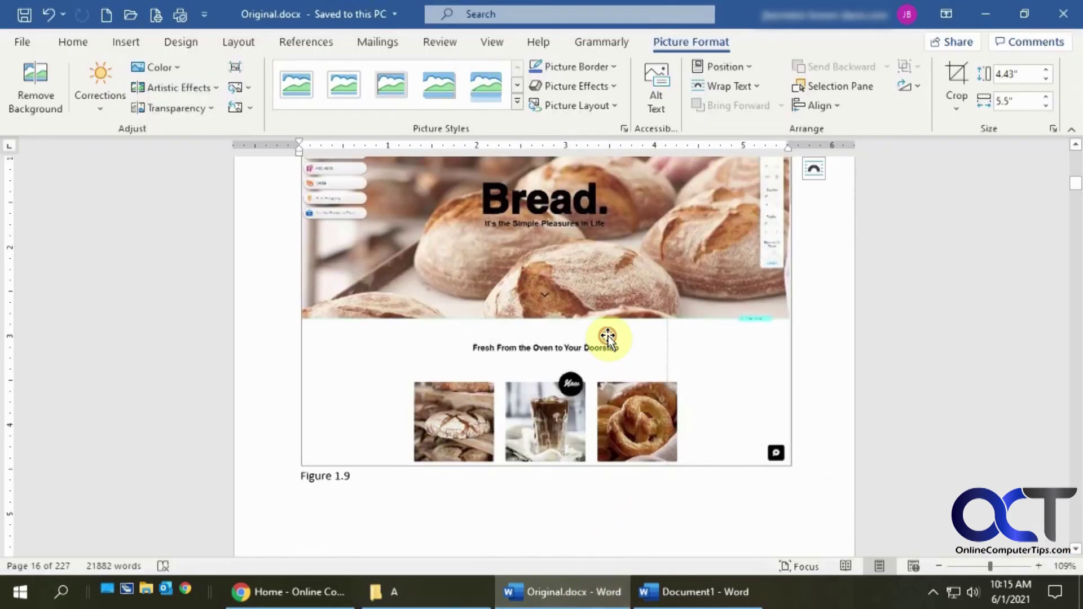
# - Reopen Compress Pictures on Original.docx to review the E-mail (96 ppi) setting
pyautogui.click(695, 40)
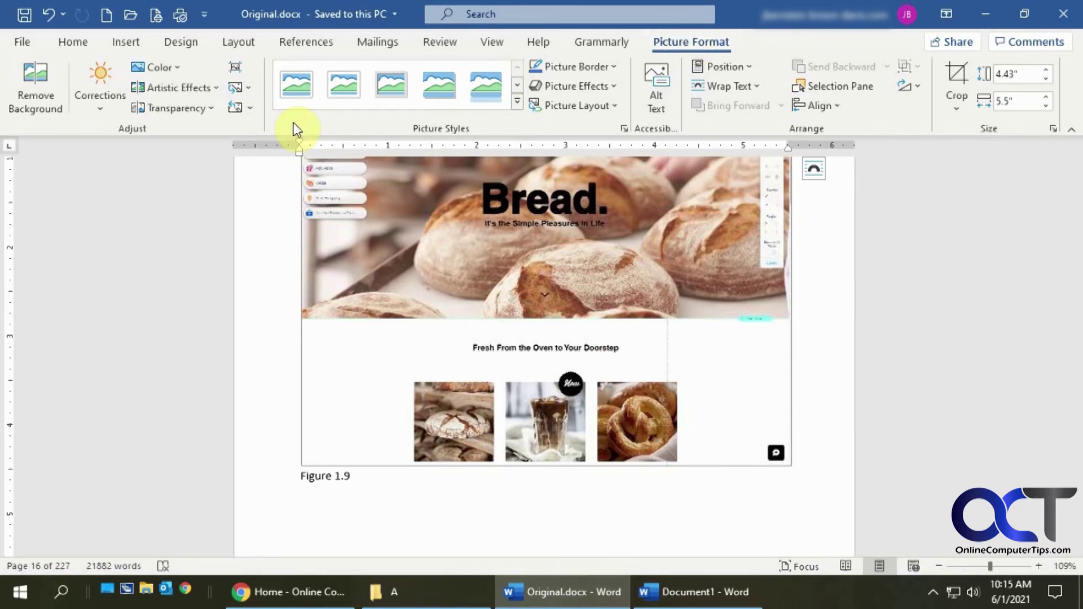
pyautogui.click(236, 73)
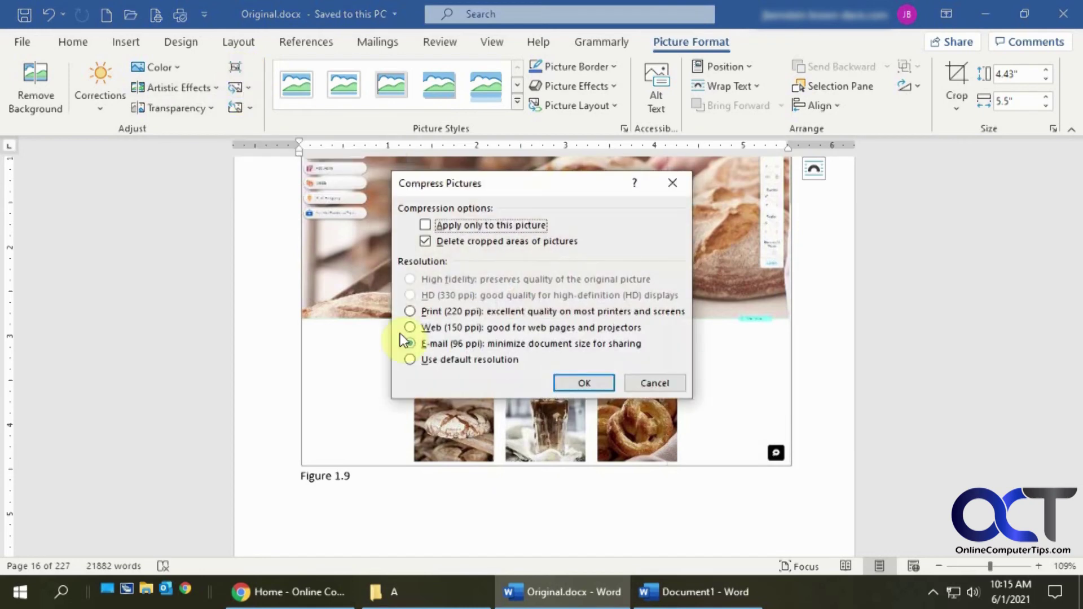
pyautogui.click(410, 343)
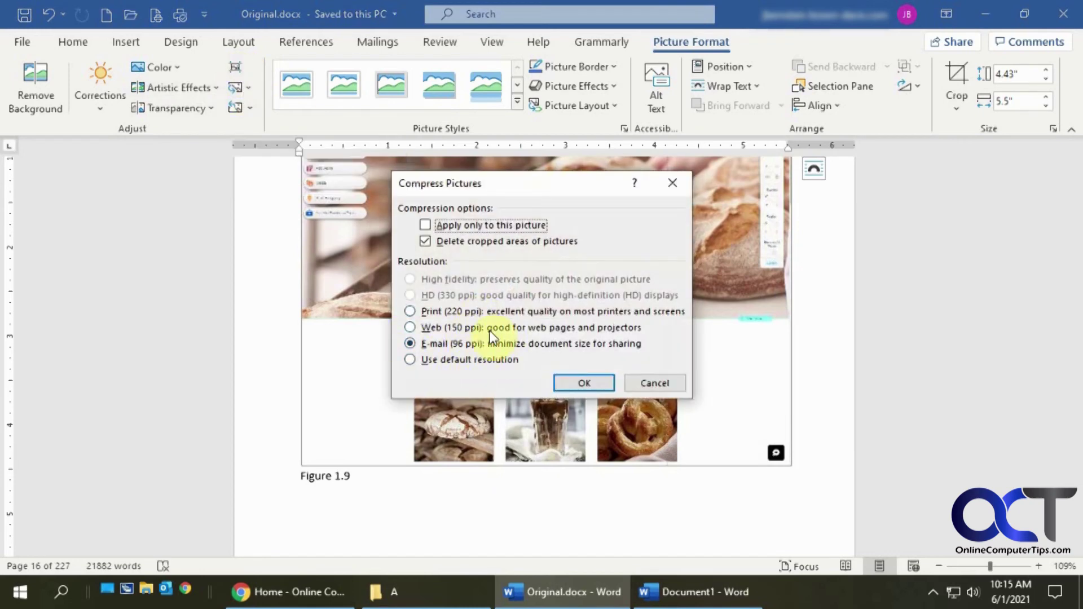